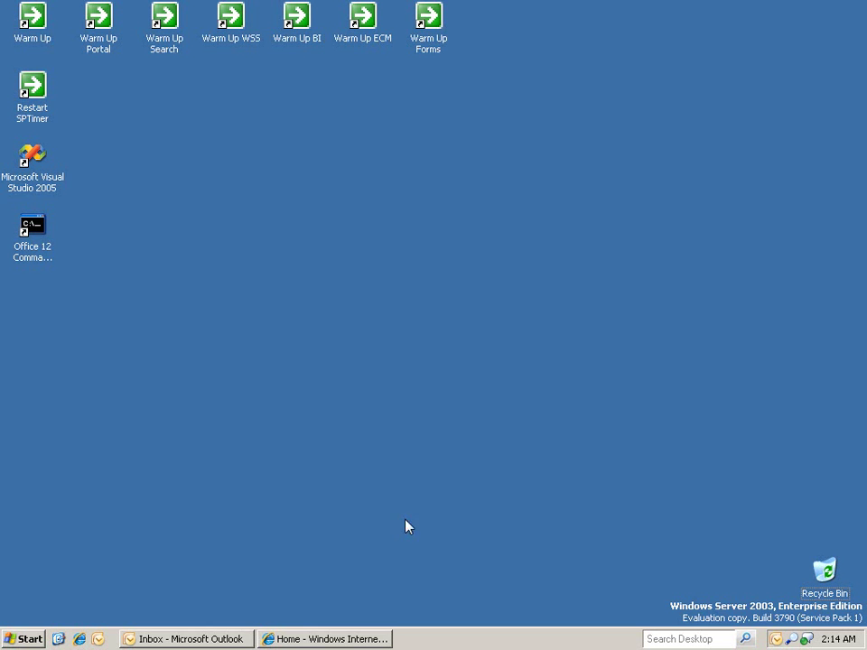
- Bring the Litware Inc. home page back and start a new subsite via Site Actions > Create Site
click(351, 641)
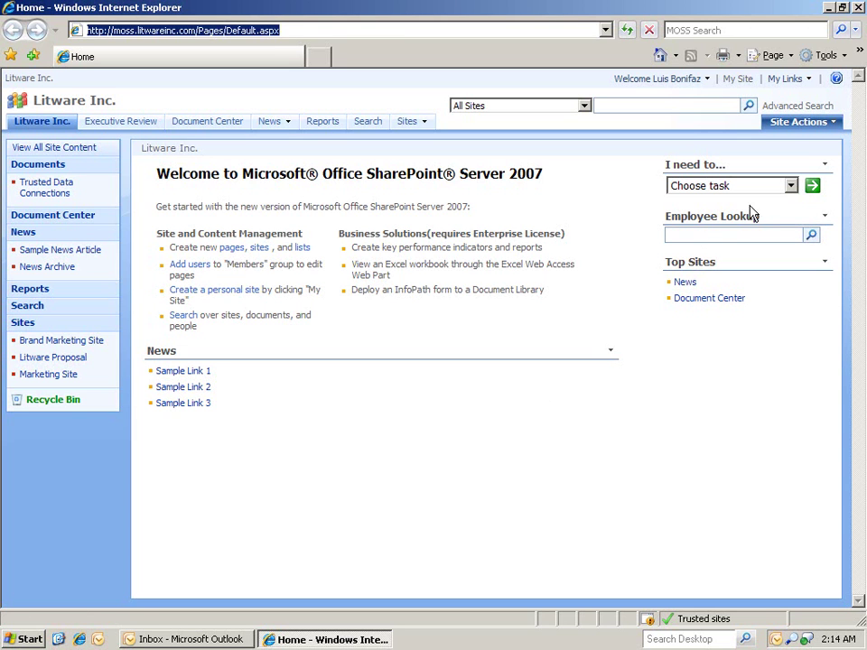
click(817, 131)
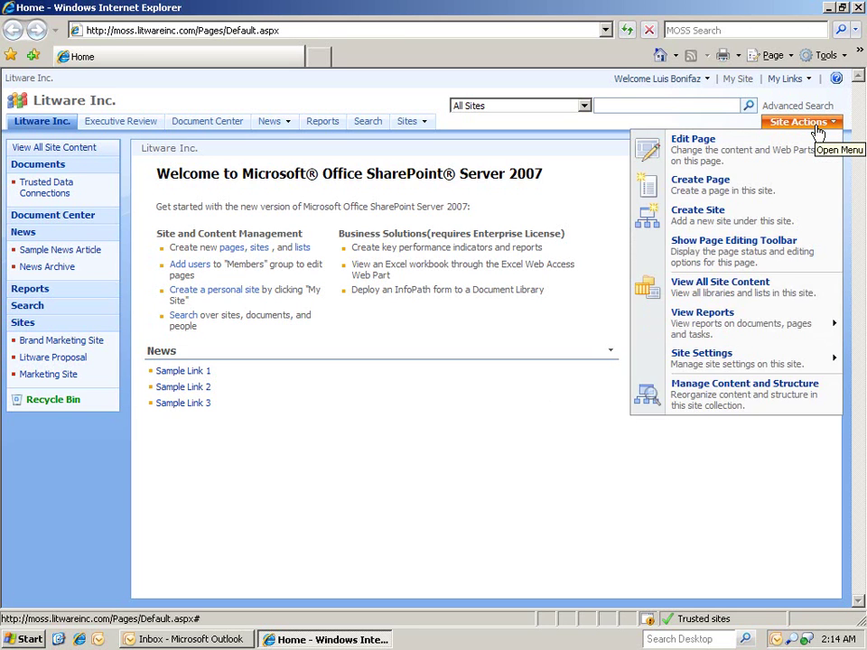
click(766, 224)
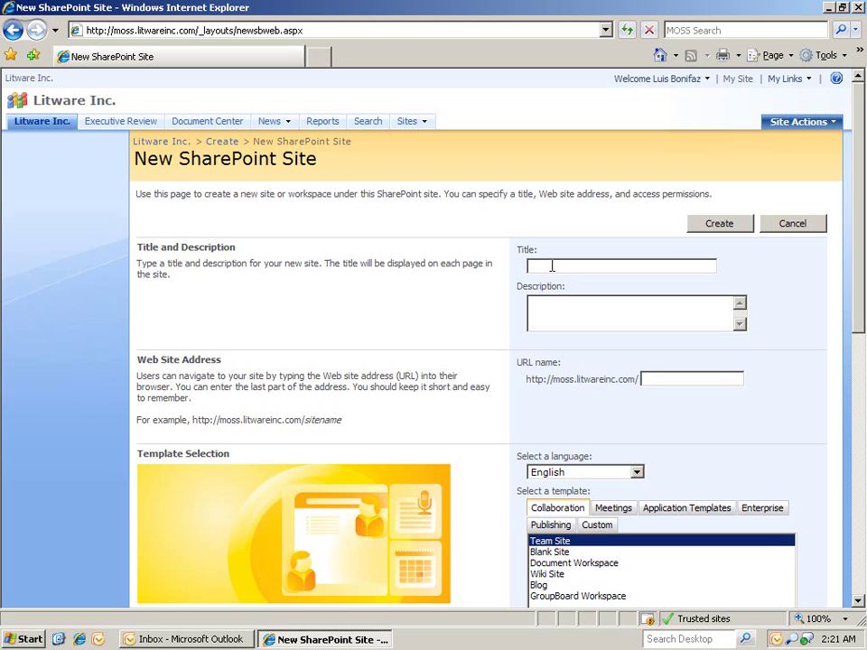
- Enter 'Las Vegas Field Office' as the site title and 'lasvegas' as the URL name
text(Las Vegas Field Office)
click(649, 379)
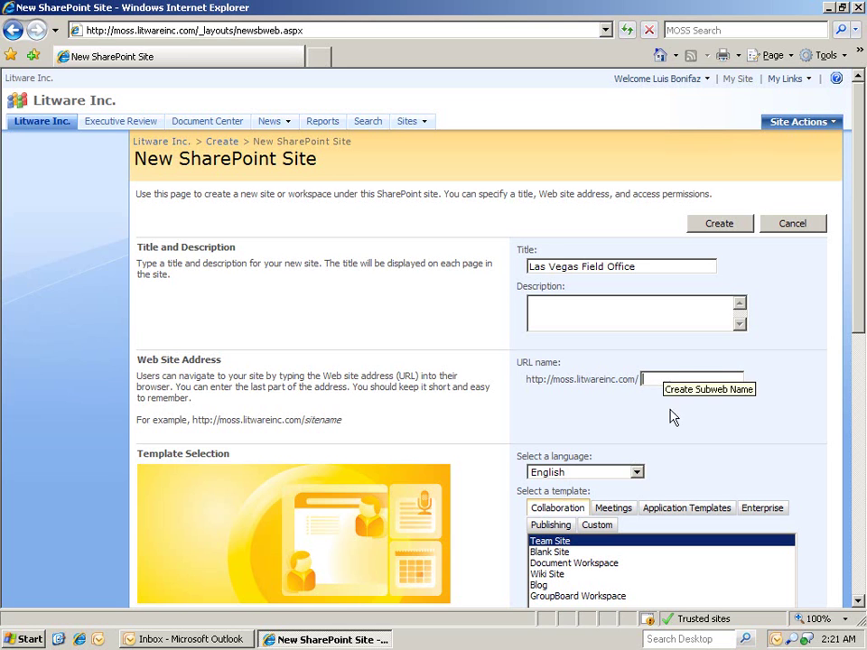
text(lasvegas)
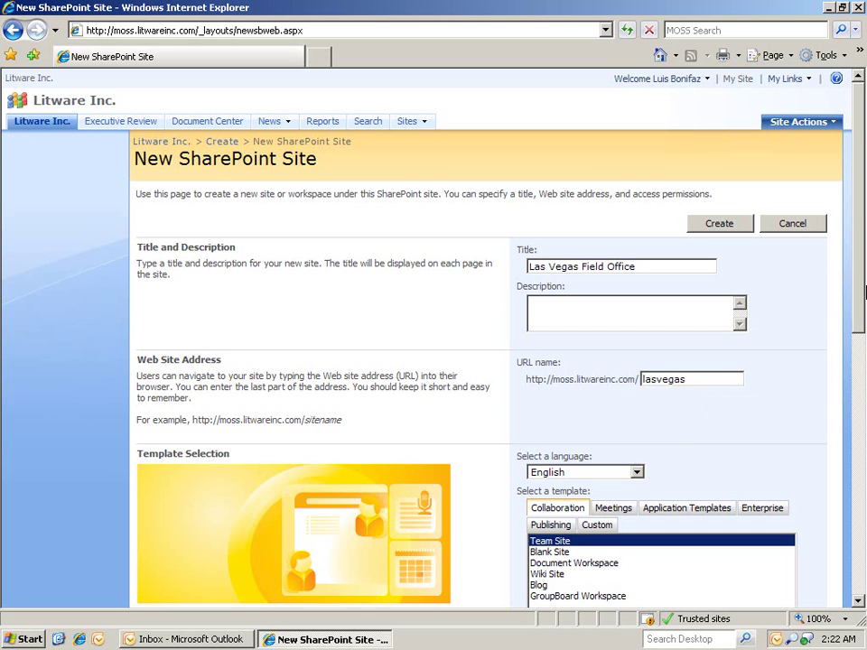
- Set the new site's user permissions to 'Use unique permissions'
drag(859, 286, 861, 429)
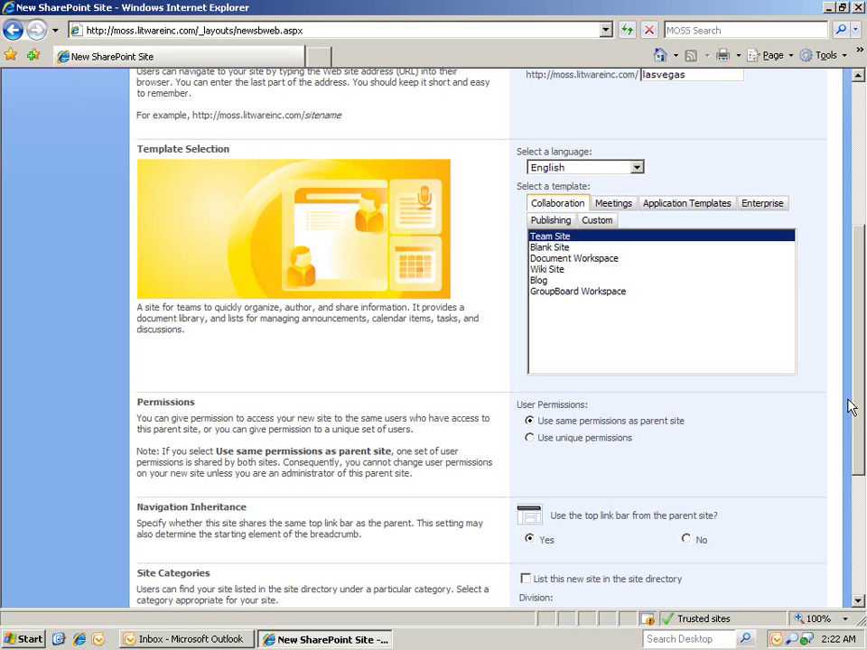
drag(853, 405, 853, 493)
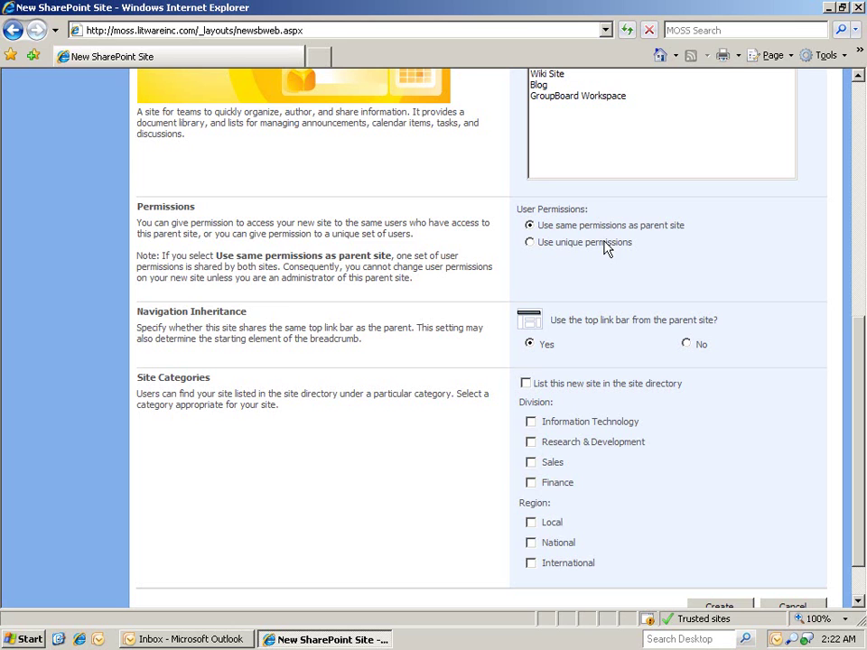
click(529, 243)
scroll(732, 488, down, 2)
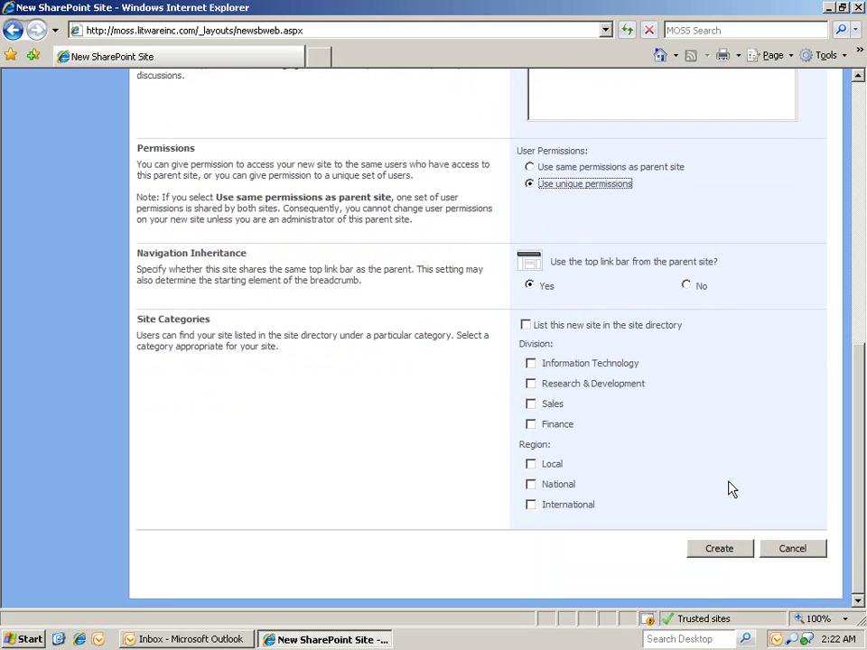
- Create the site with a new 'Las Vegas Sales Force' visitors group and confirm the groups
click(723, 556)
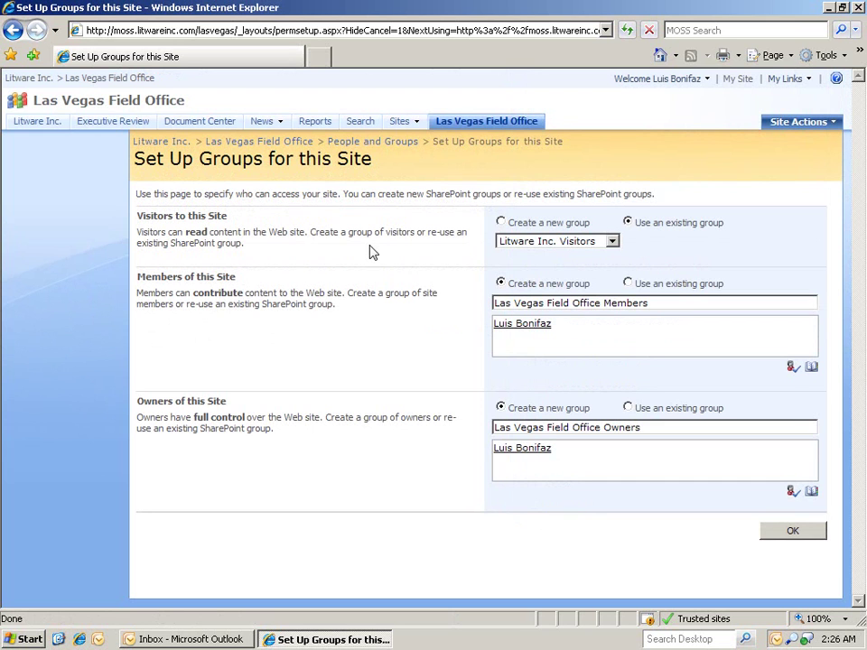
click(501, 223)
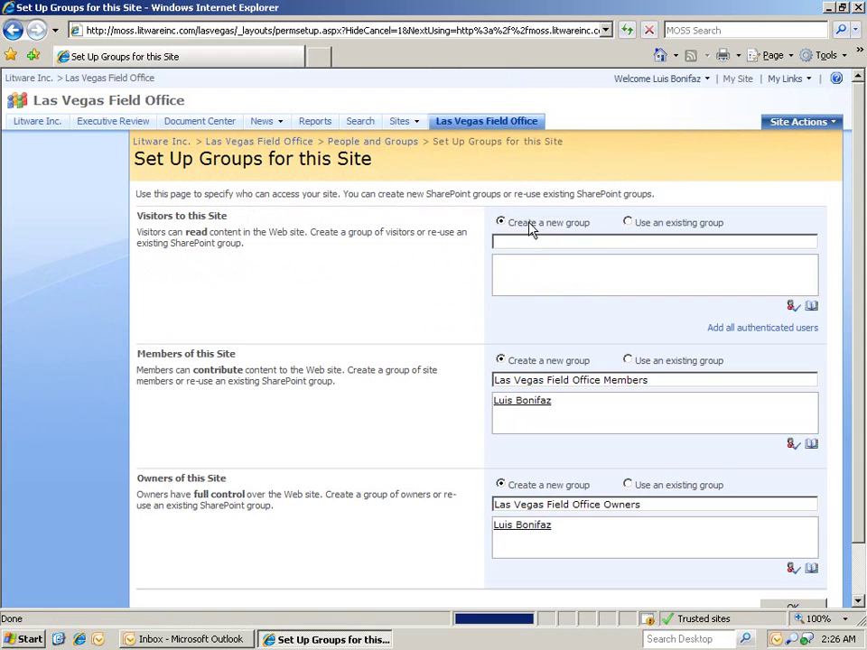
right_click(529, 239)
click(560, 296)
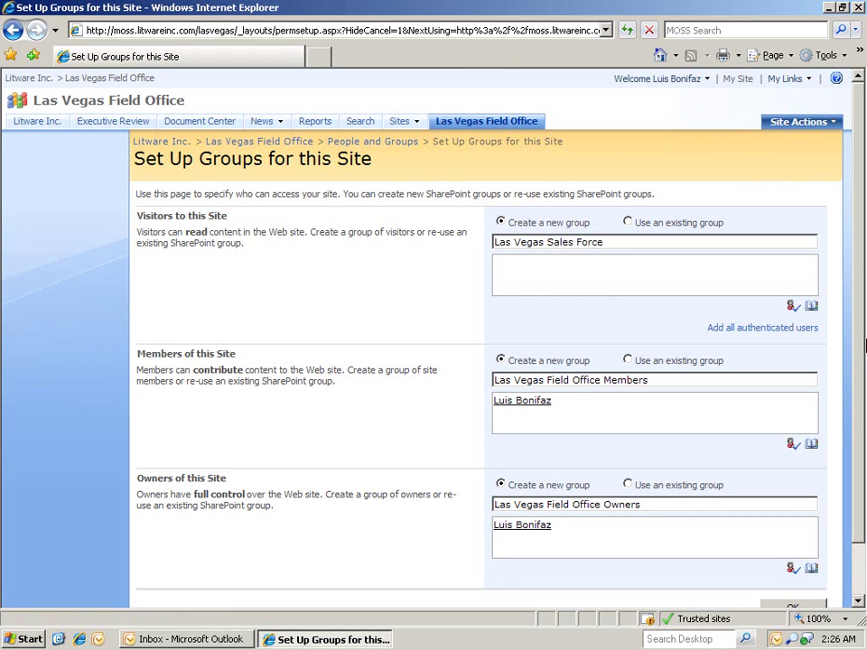
scroll(858, 361, down, 2)
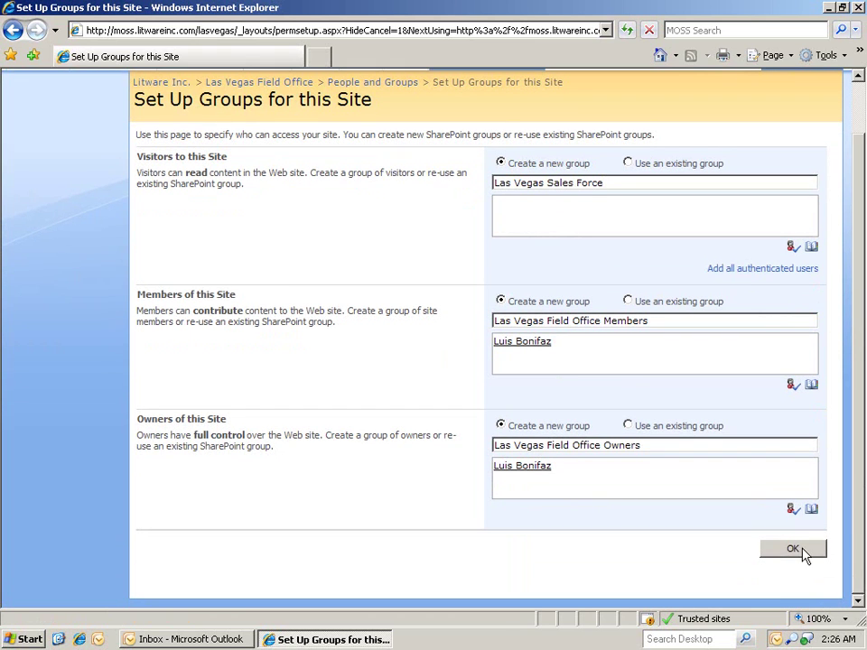
click(799, 549)
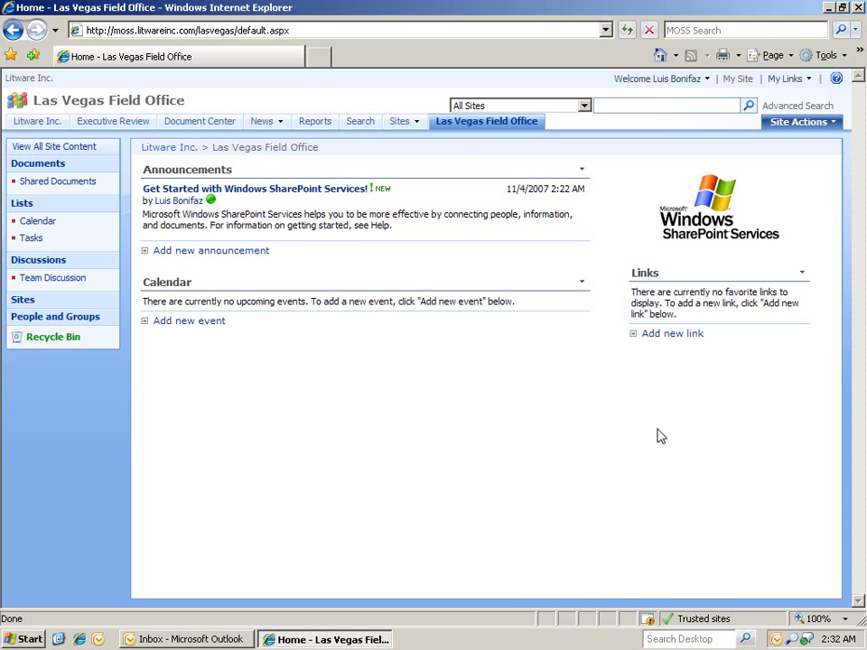
- Apply the Cardinal theme to the Las Vegas Field Office site through Site Settings > Site theme
click(810, 129)
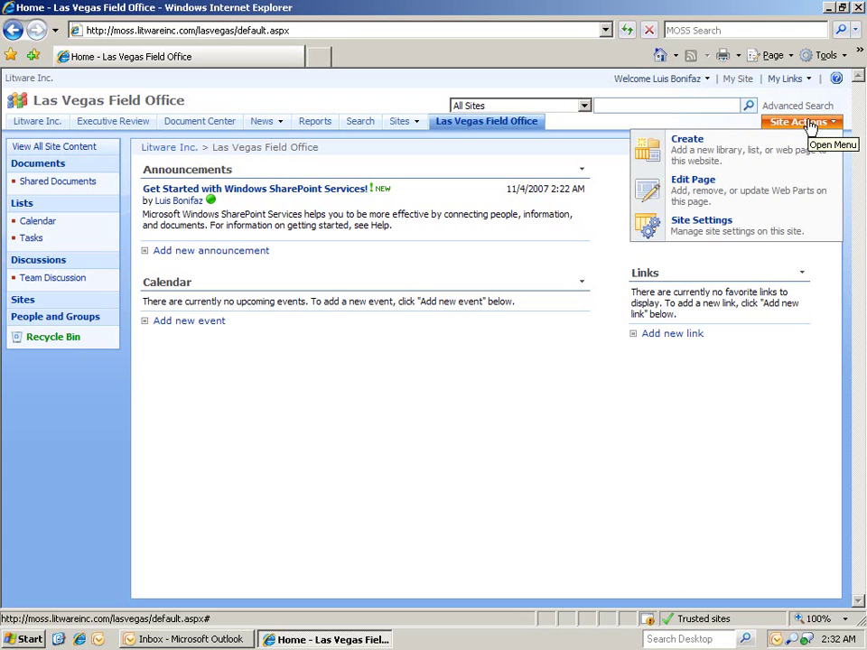
click(763, 237)
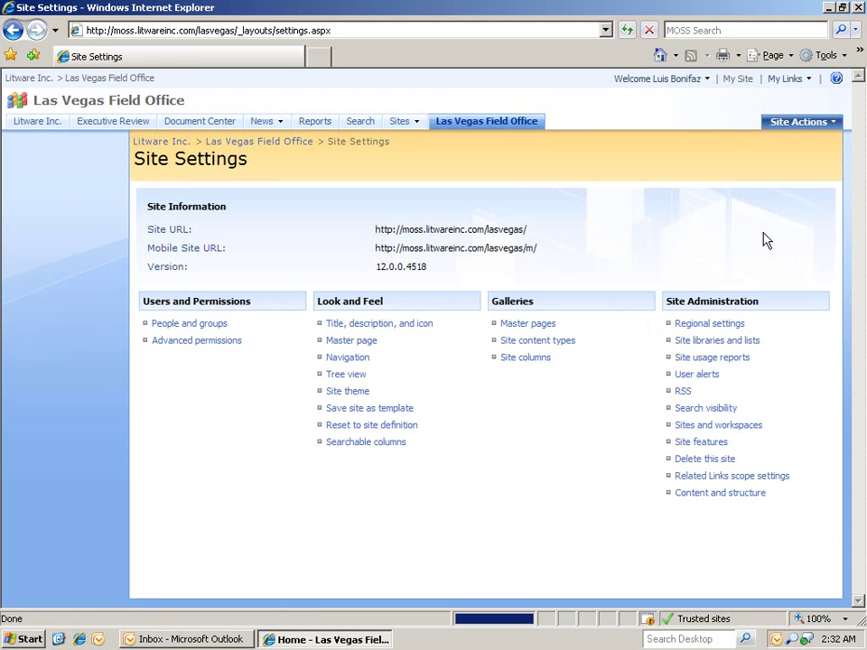
click(359, 398)
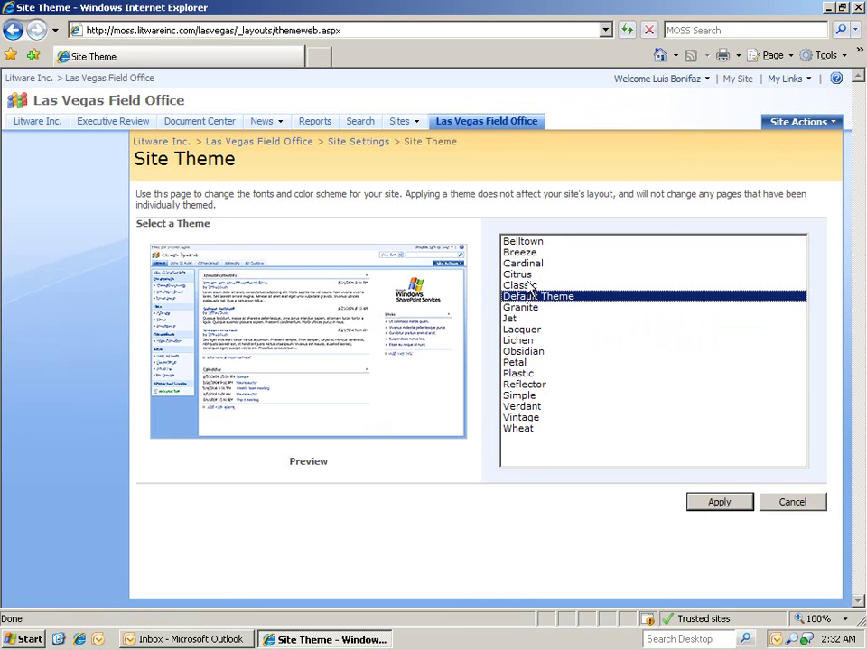
click(528, 263)
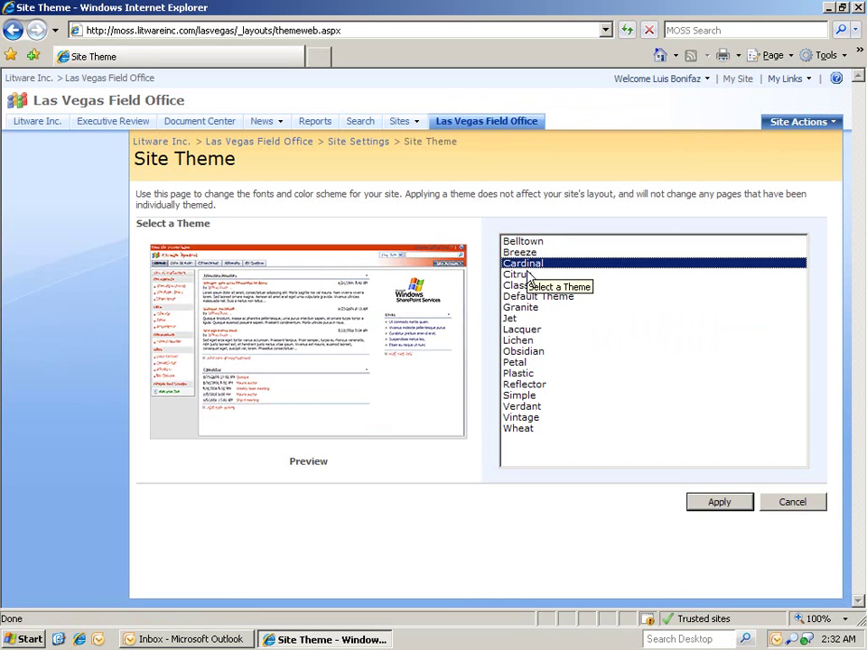
click(716, 506)
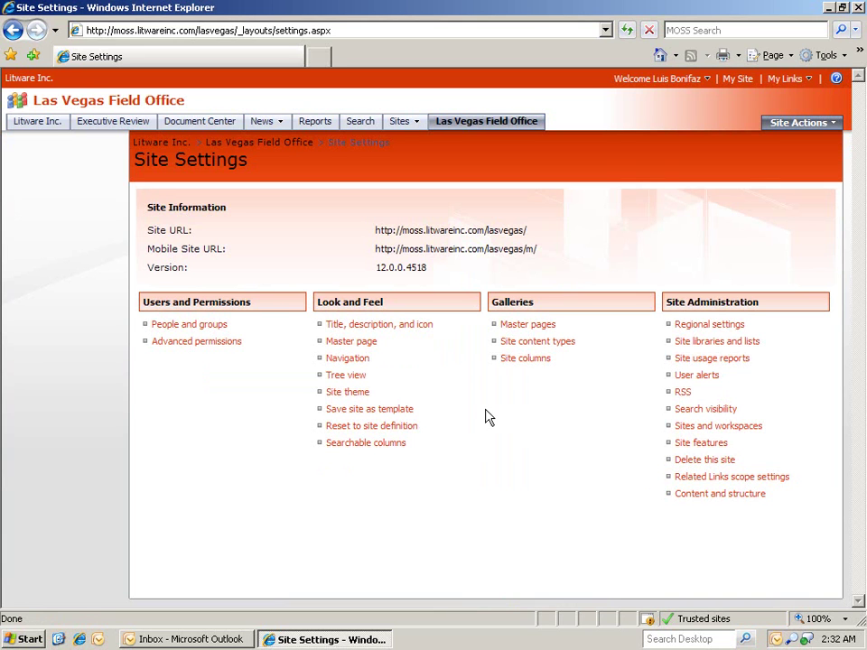
- From People and Groups, start adding users and search the directory for the person by name
click(220, 329)
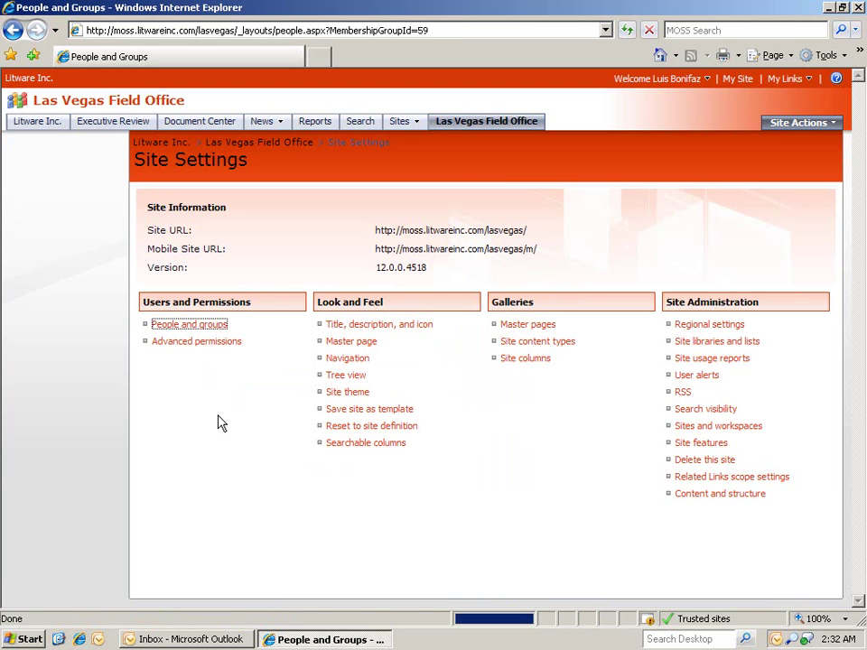
click(154, 208)
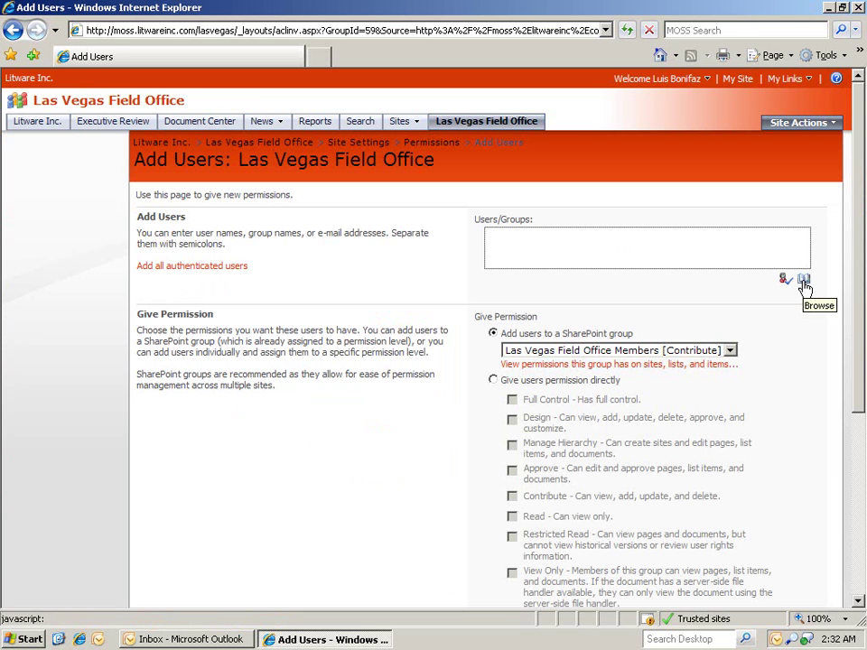
click(803, 280)
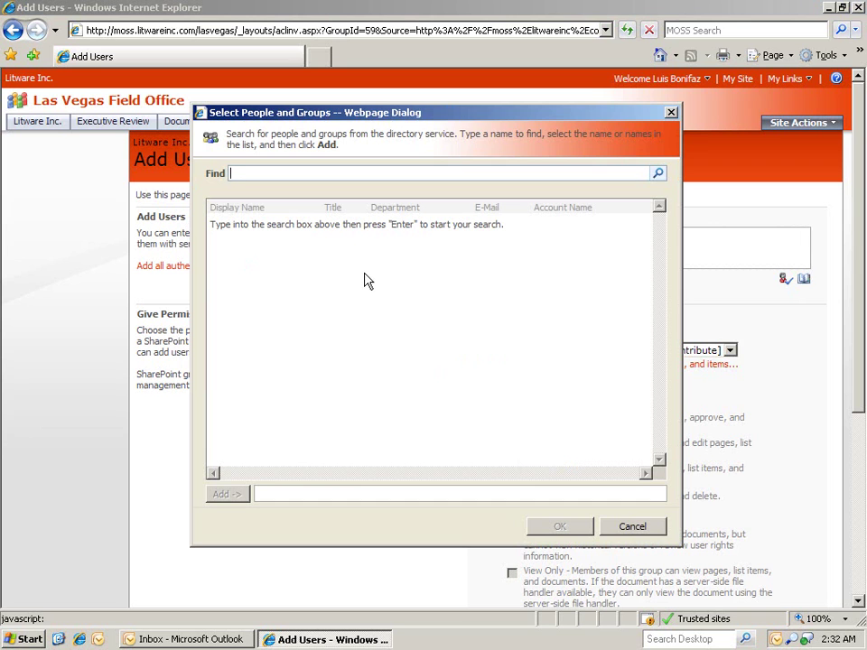
text(brian)
key(Return)
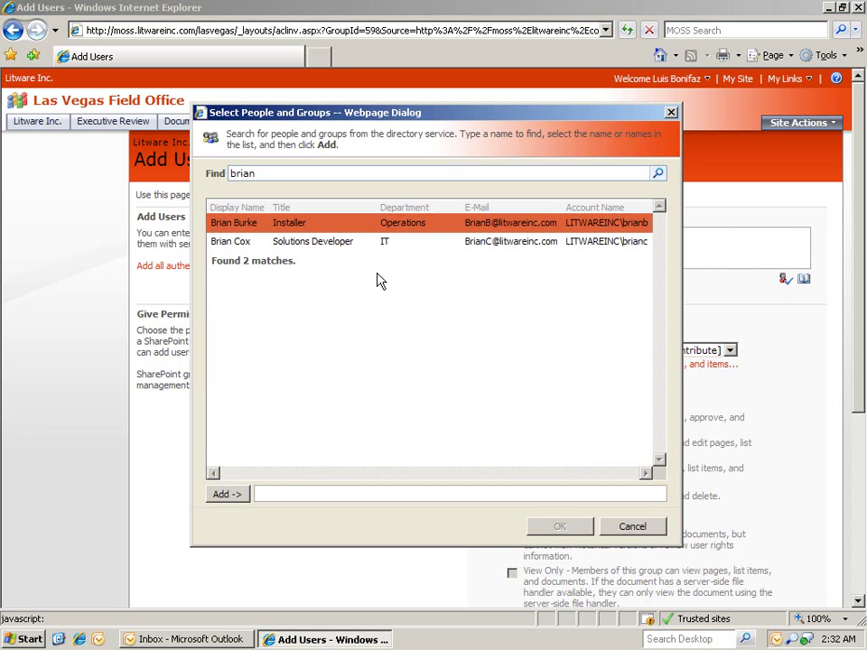
- Add the second matching person to the Users field and open the group dropdown
click(332, 242)
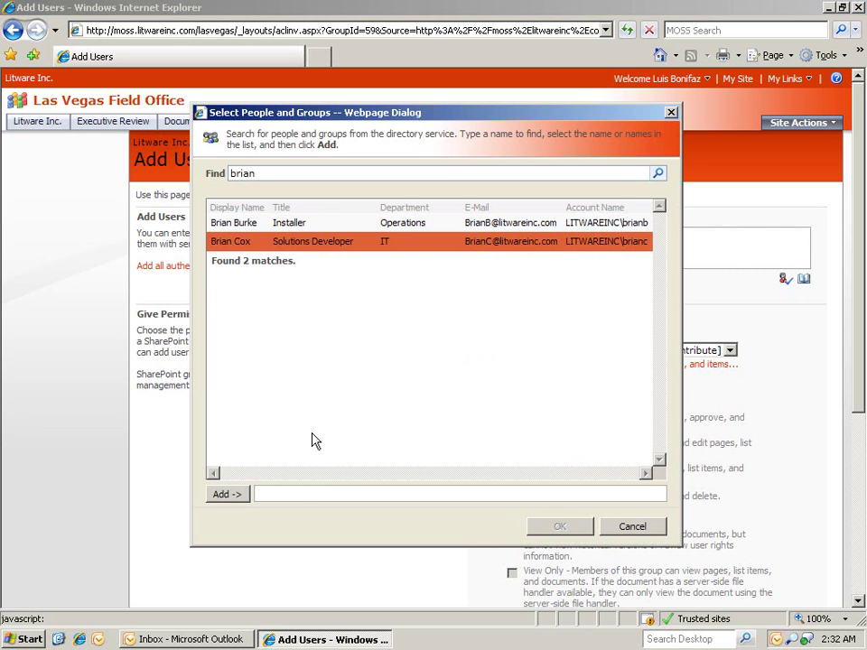
click(228, 497)
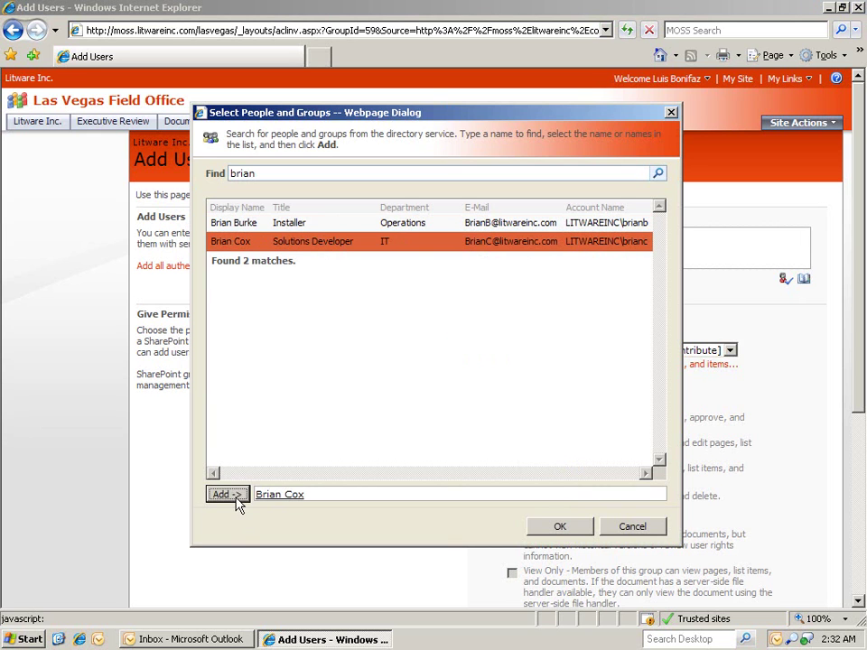
click(557, 527)
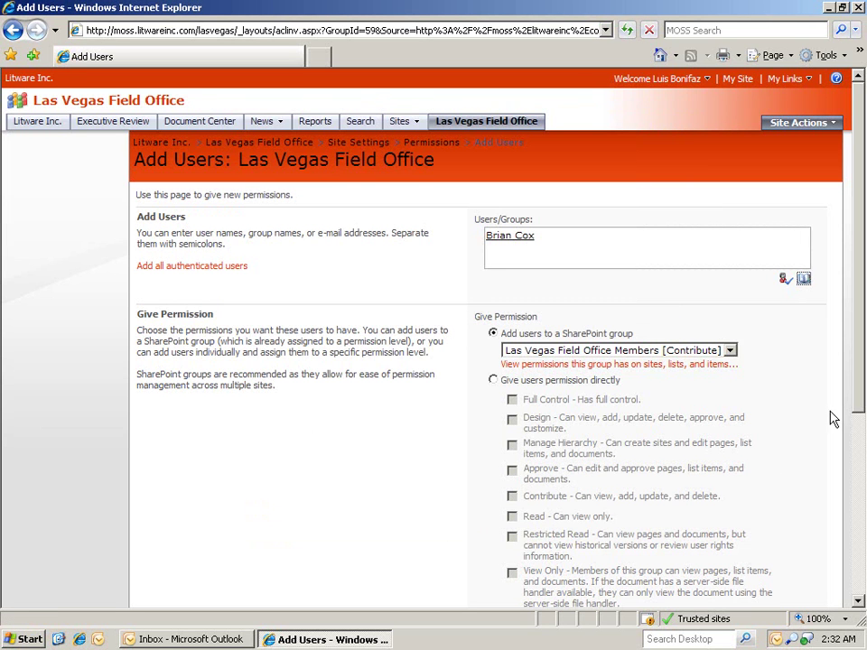
drag(858, 393, 858, 533)
click(670, 121)
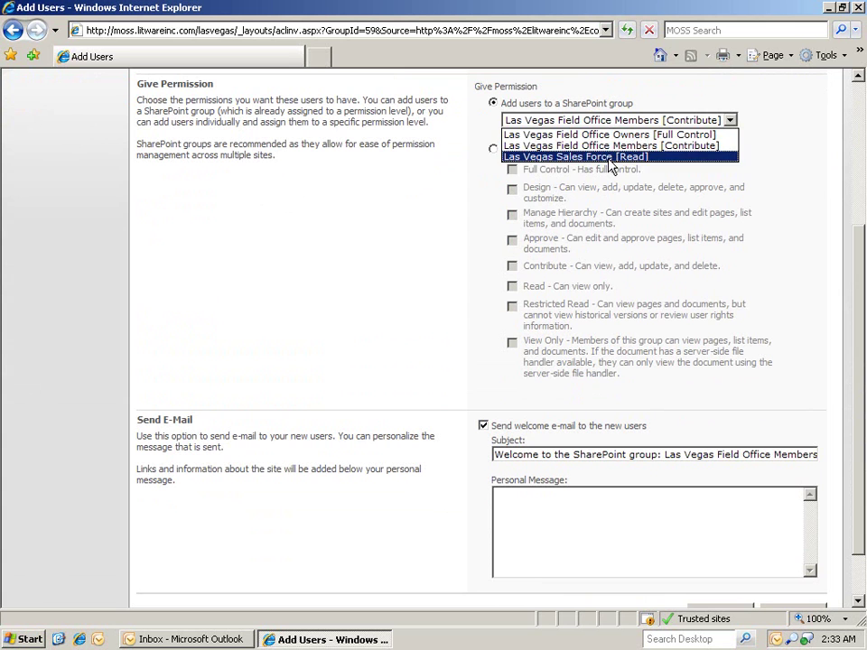